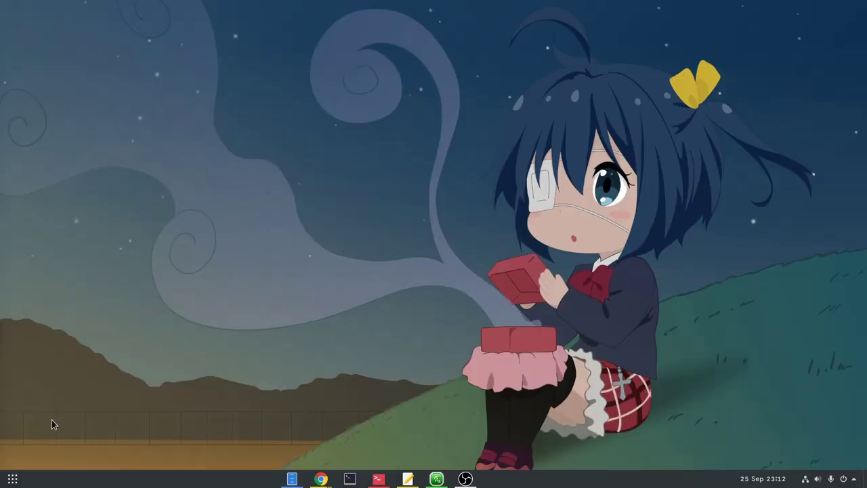
- Open the application grid and look through the apps on its three pages
click(13, 478)
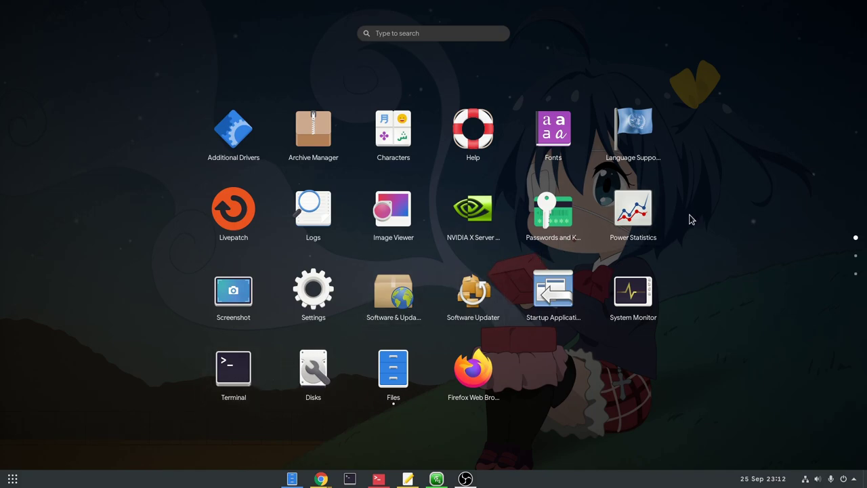
scroll(689, 219, down, 1)
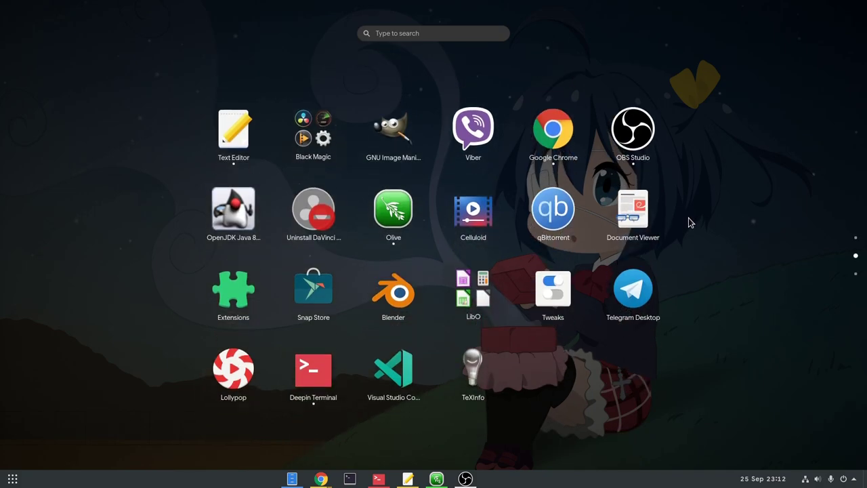
scroll(690, 220, down, 1)
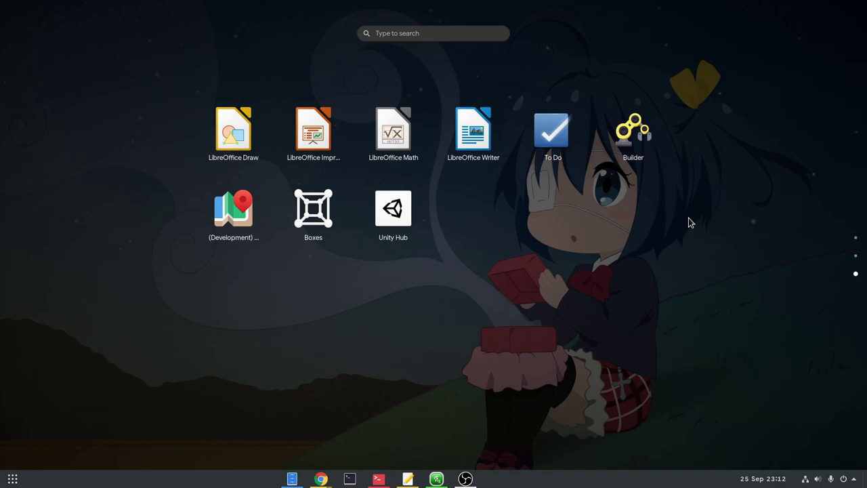
scroll(688, 218, up, 1)
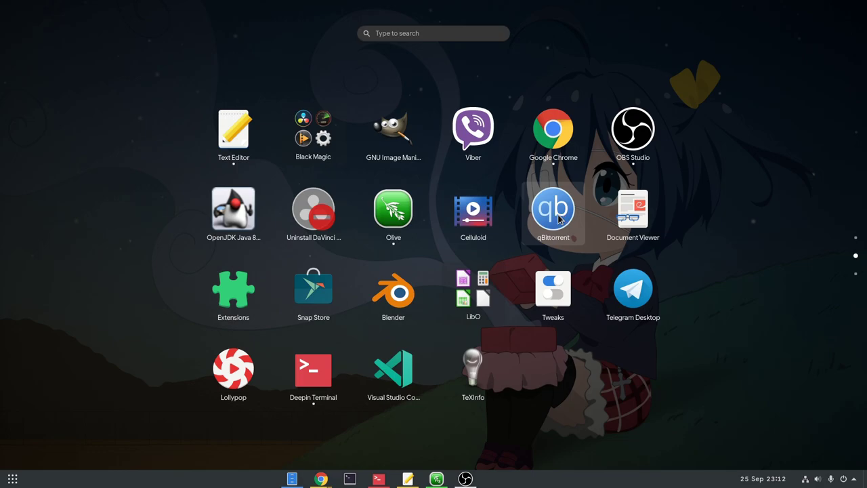
scroll(560, 218, up, 1)
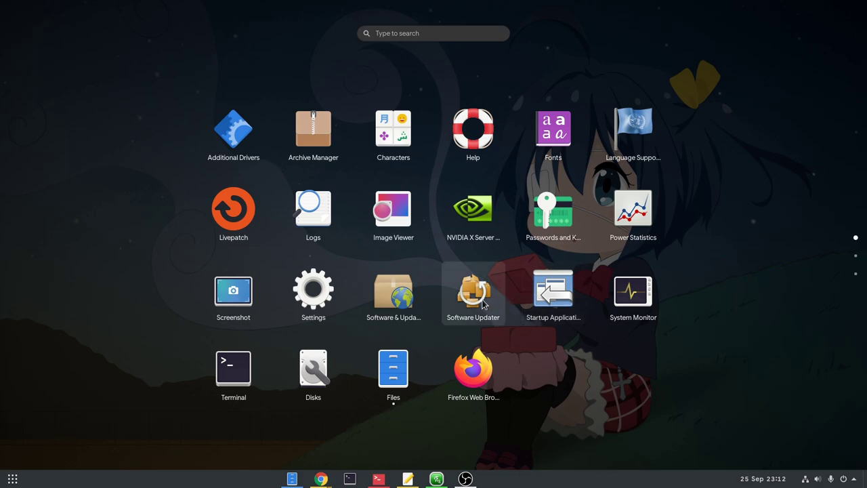
scroll(484, 305, down, 1)
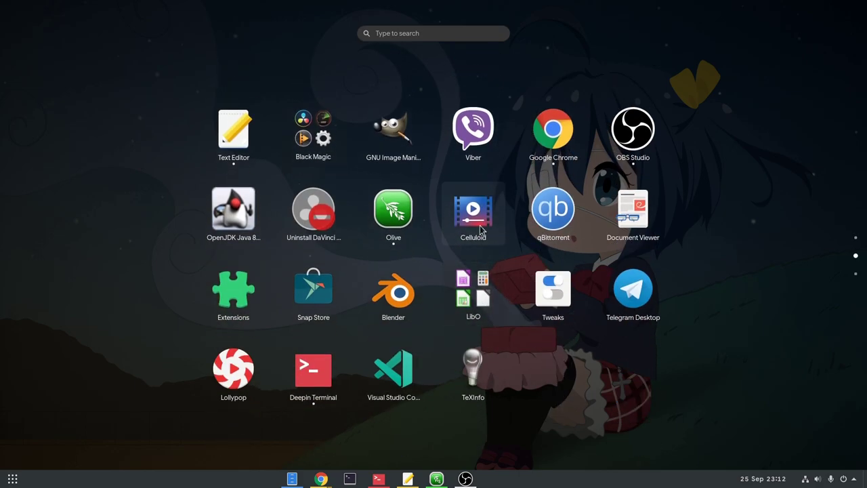
scroll(503, 172, up, 1)
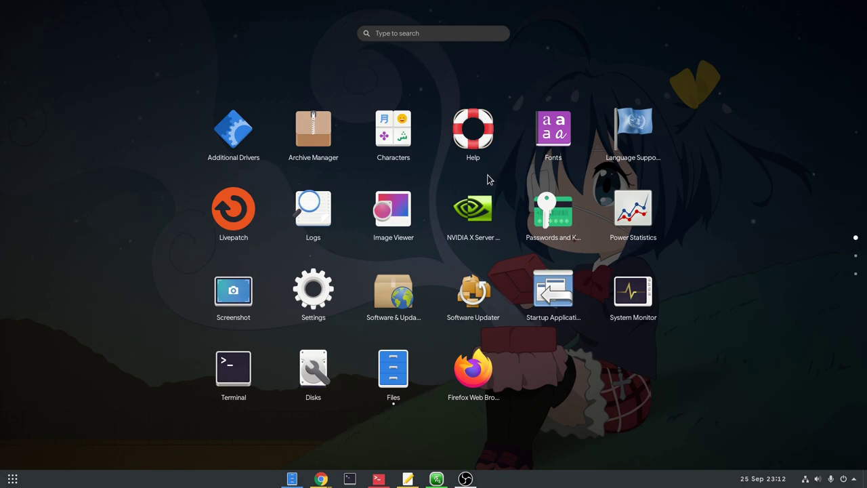
- Rearrange the grid by placing Characters after Help and moving Fonts to the end of the second page
drag(390, 137, 563, 371)
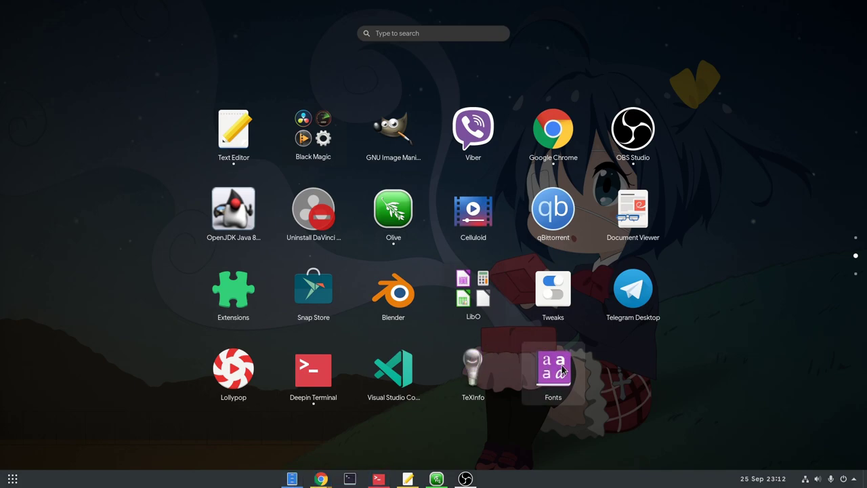
scroll(704, 252, up, 1)
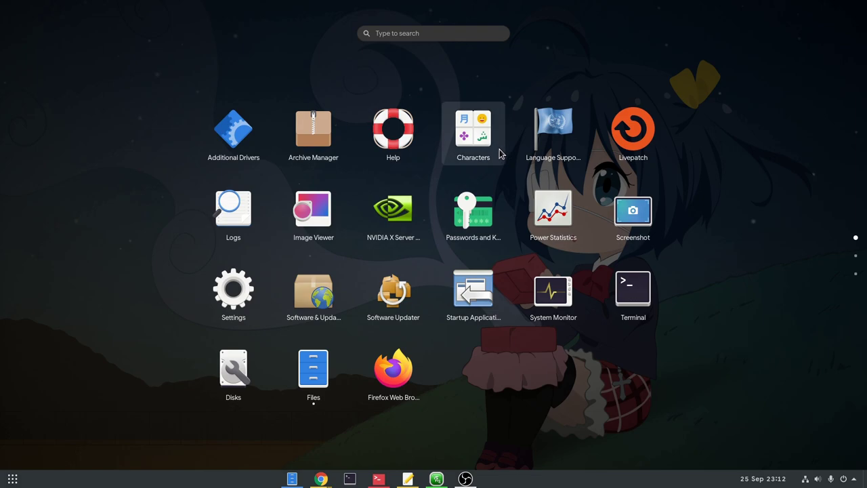
- Group Characters with Help in a new app folder and place that folder between Livepatch and Logs
drag(498, 149, 400, 133)
click(410, 139)
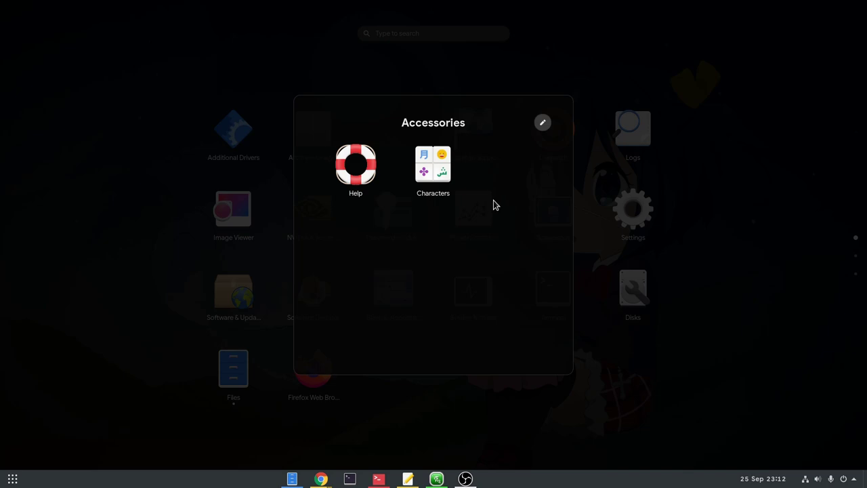
key(Escape)
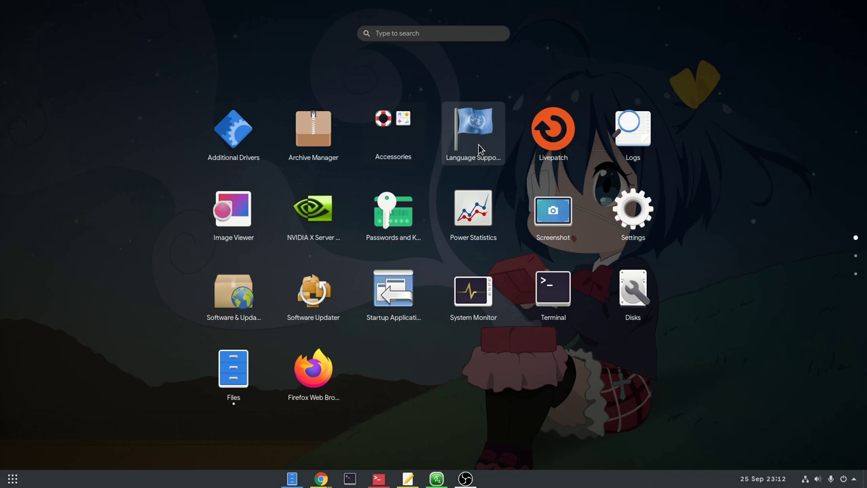
drag(397, 145, 439, 139)
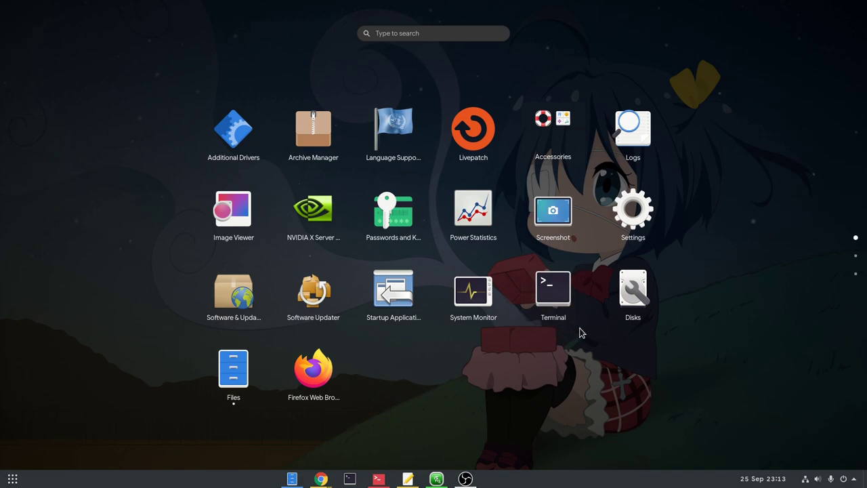
- Launch two Terminal windows from the application grid and close both of them
click(566, 303)
click(566, 303)
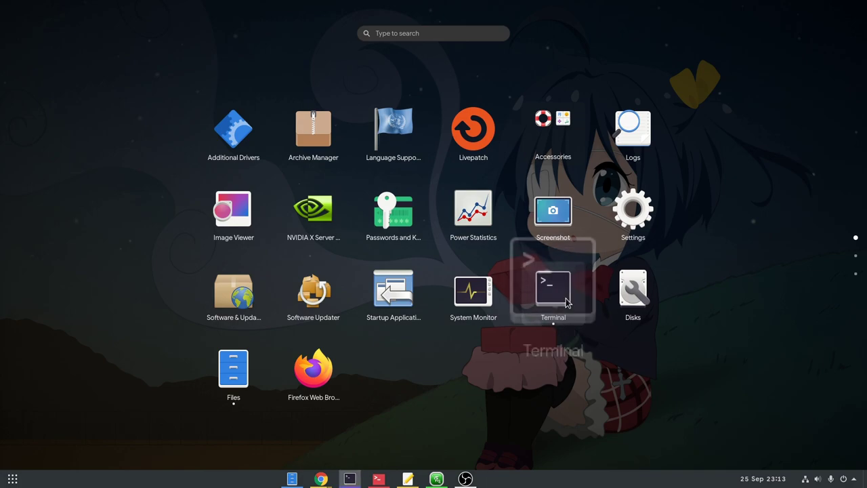
click(564, 281)
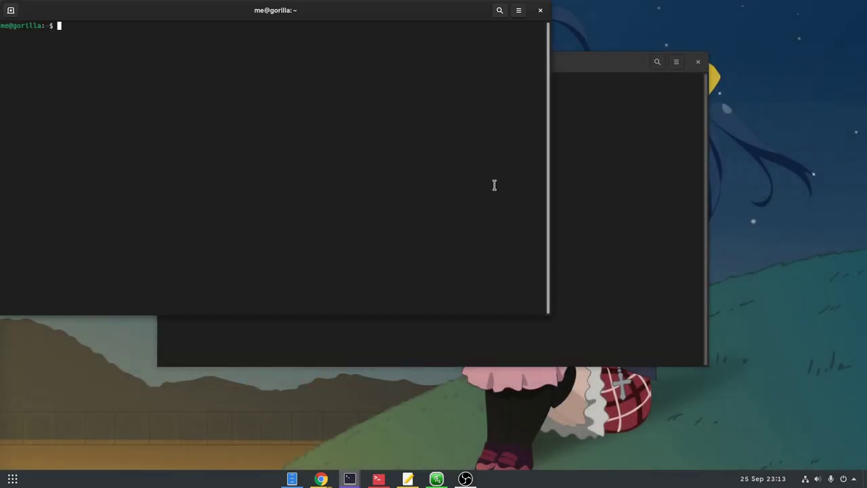
key(ctrl+d)
key(ctrl+d)
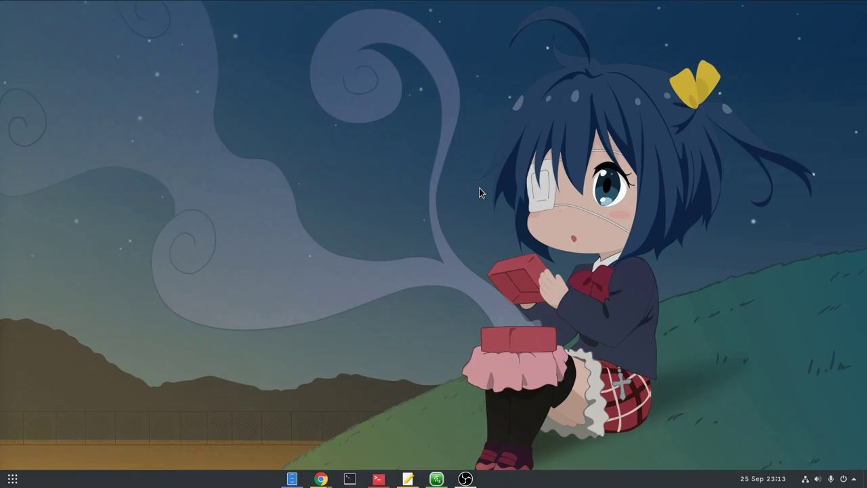
- Open the Accessories folder in the application grid and show its name opened for editing
key(super)
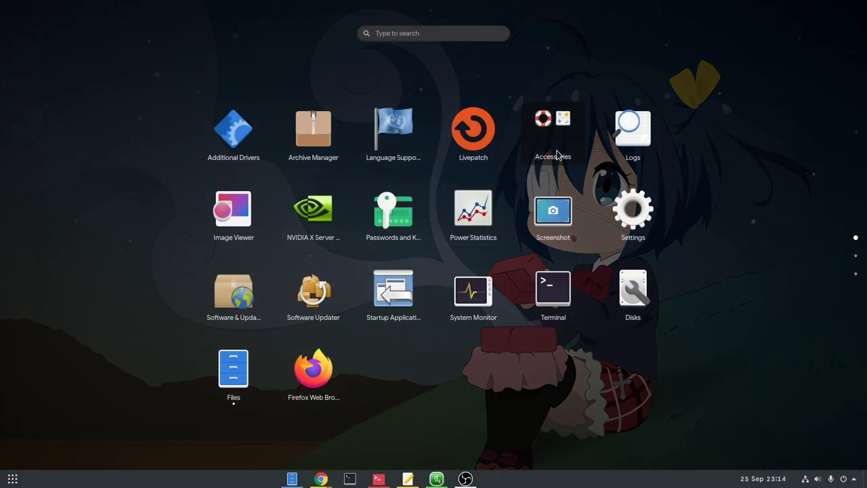
click(557, 155)
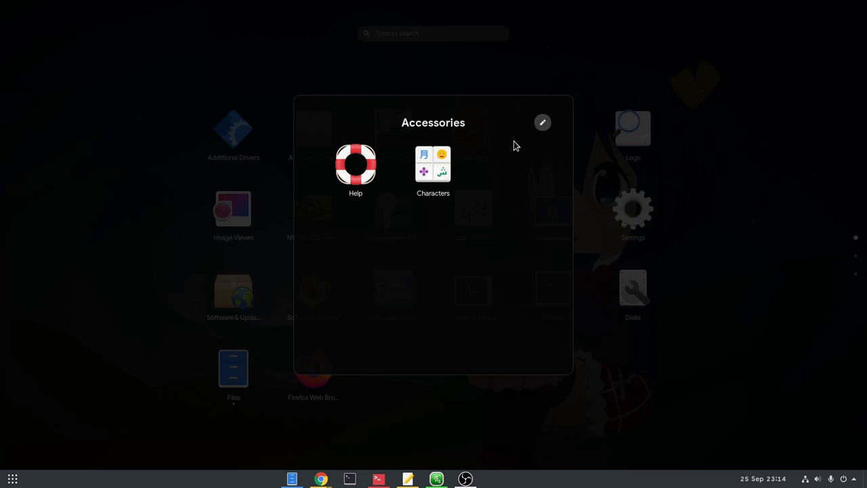
click(543, 124)
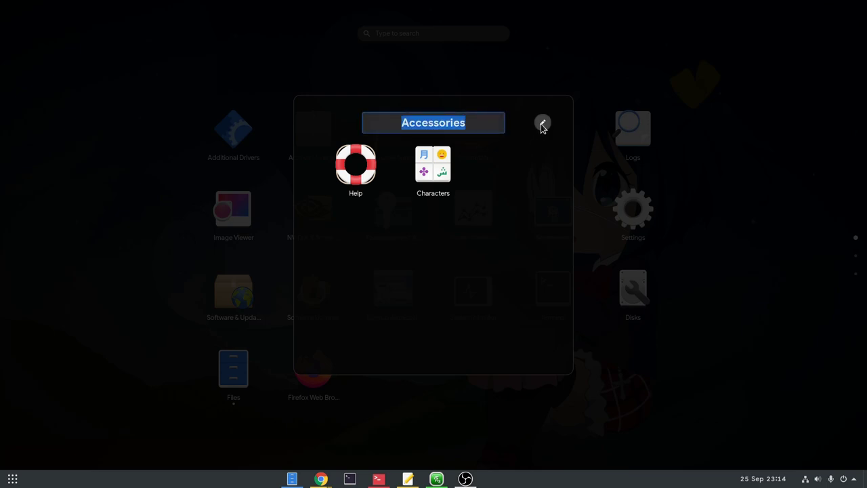
click(543, 125)
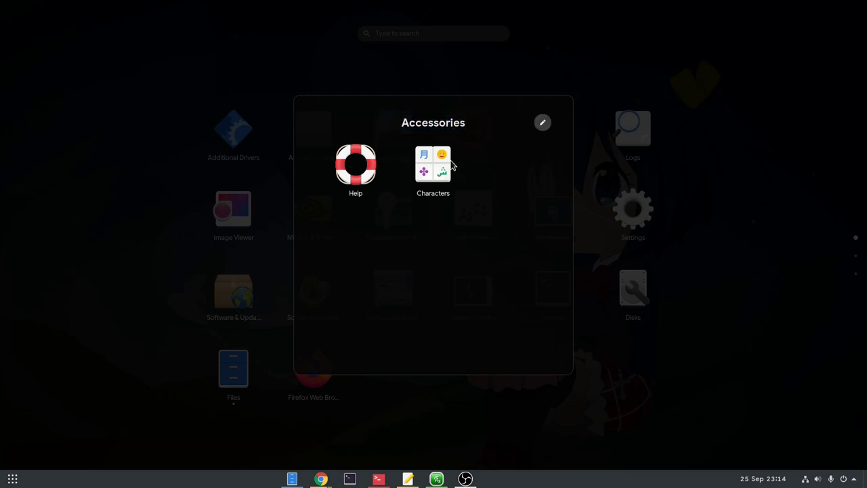
- Take both apps out of the Accessories folder, placing Characters after NVIDIA X Server and Help after Power Statistics
drag(437, 173, 369, 214)
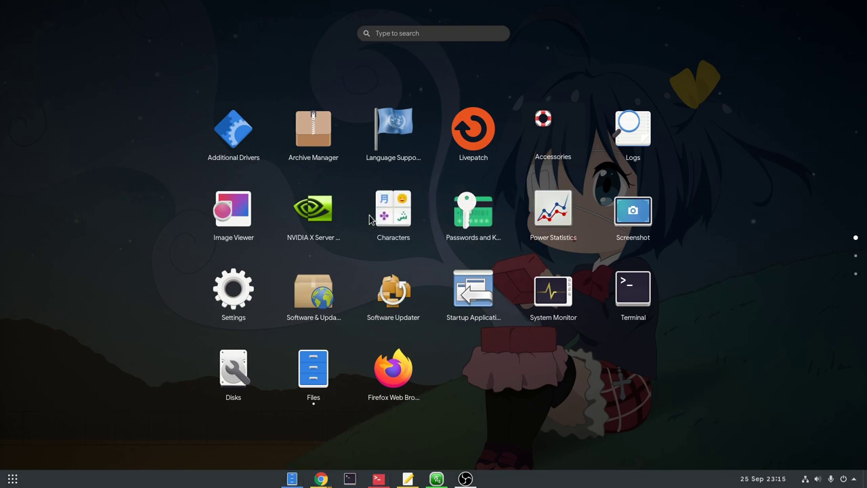
click(564, 148)
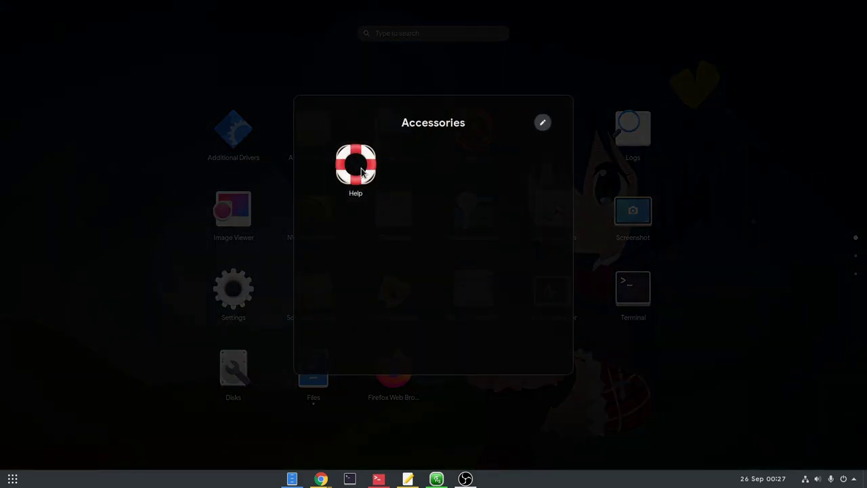
drag(362, 173, 606, 222)
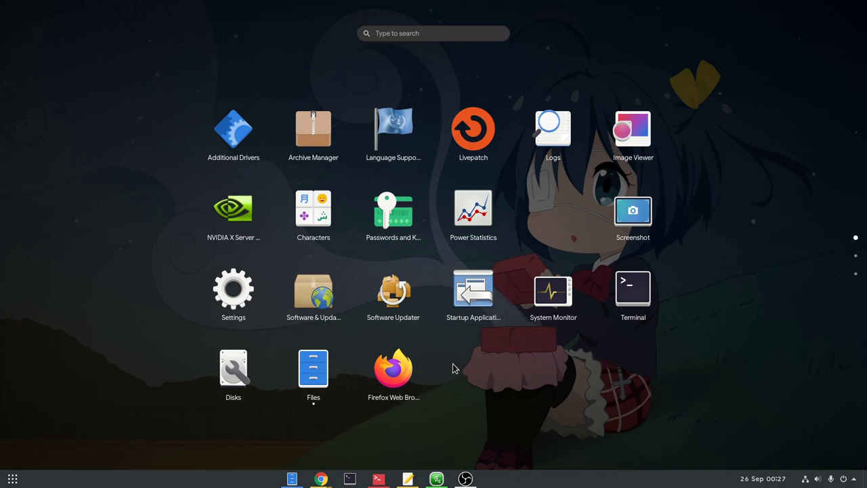
- Move Firefox to the end of the grid's second page and Files between GNU Image Manipulation Program and Viber
drag(393, 369, 629, 368)
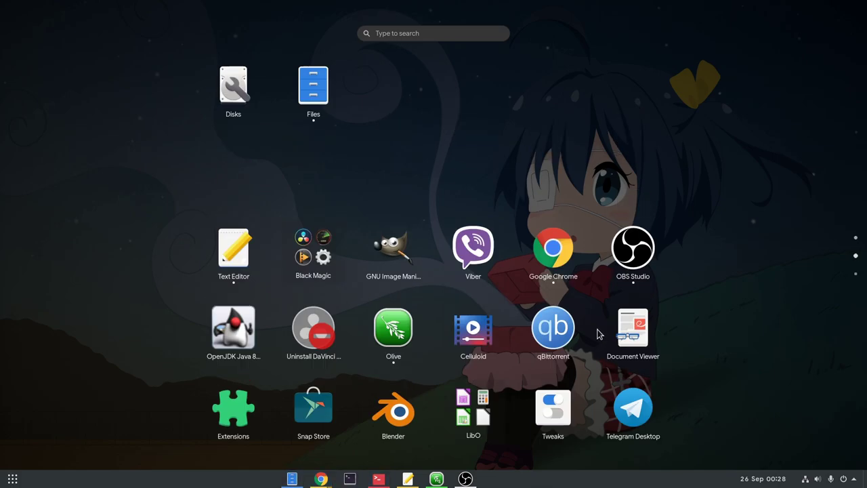
scroll(461, 375, down, 1)
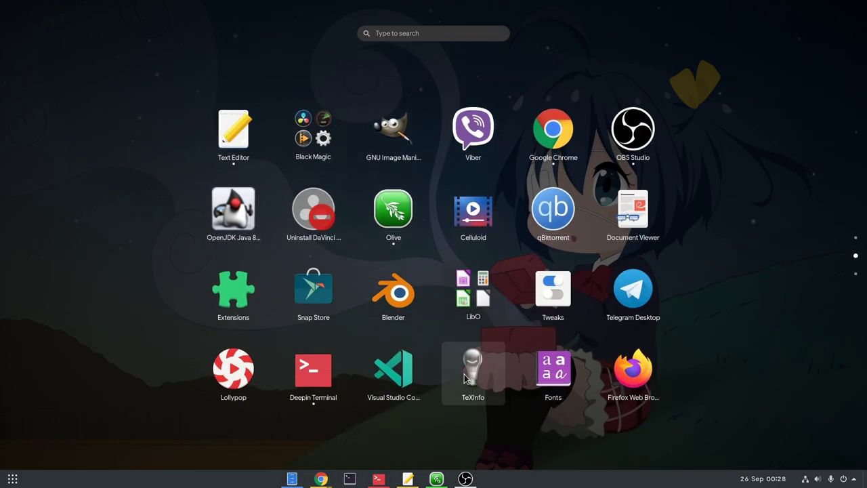
scroll(540, 374, up, 1)
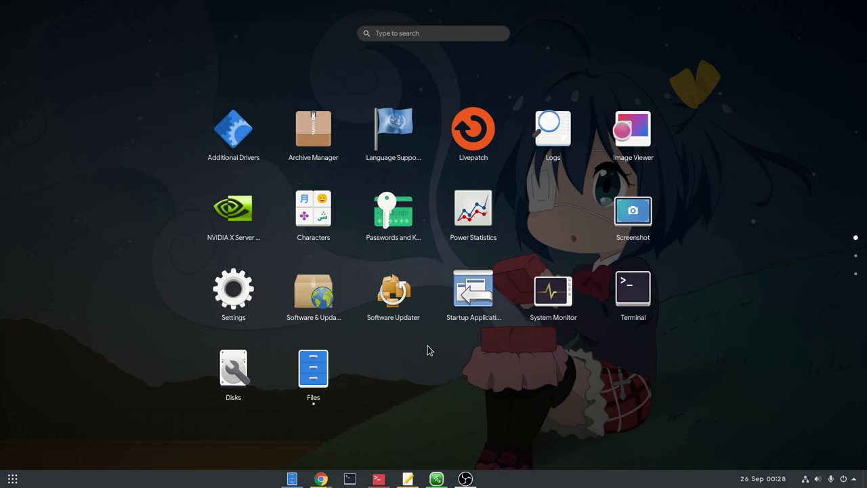
drag(313, 370, 456, 133)
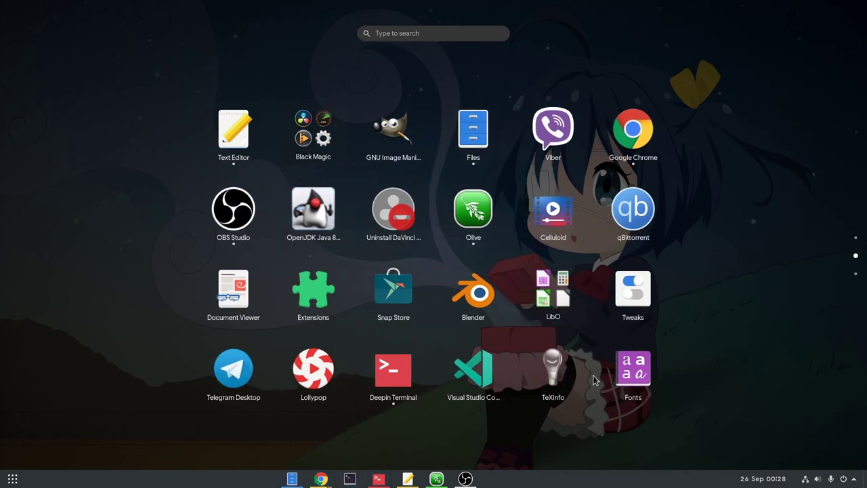
scroll(595, 380, down, 1)
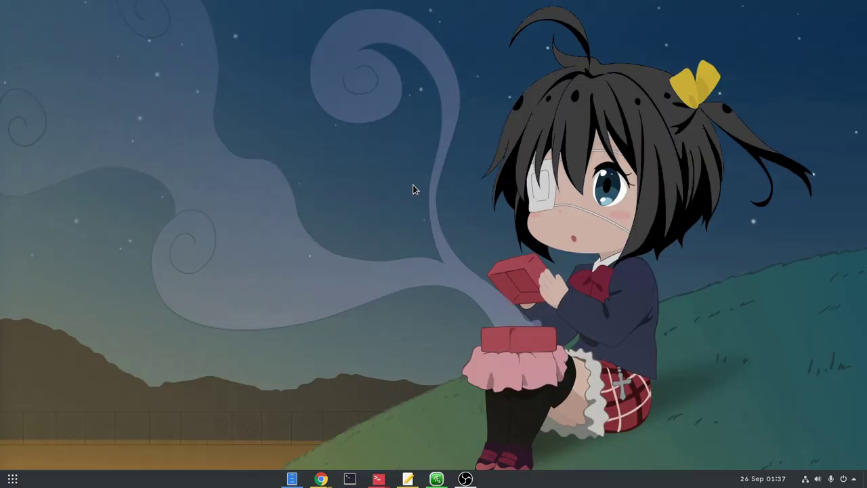
- Reopen the application grid and switch back and forth between its pages, ending on the third
click(12, 479)
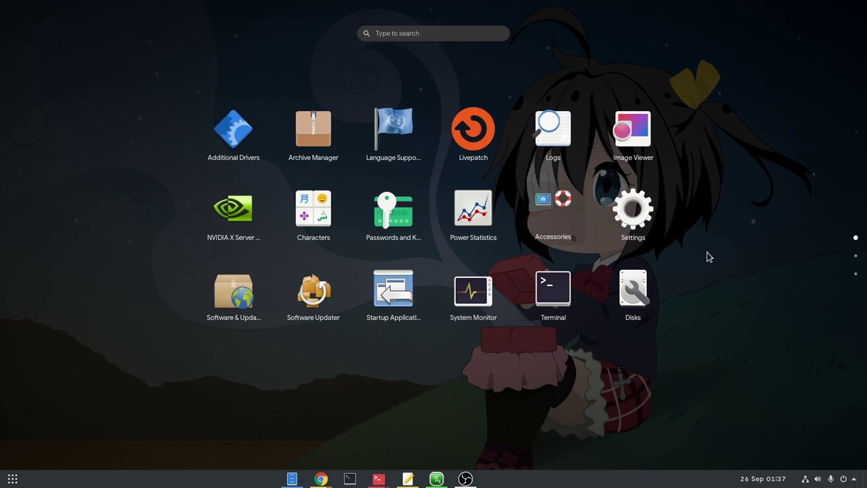
drag(710, 304, 719, 153)
drag(701, 400, 720, 145)
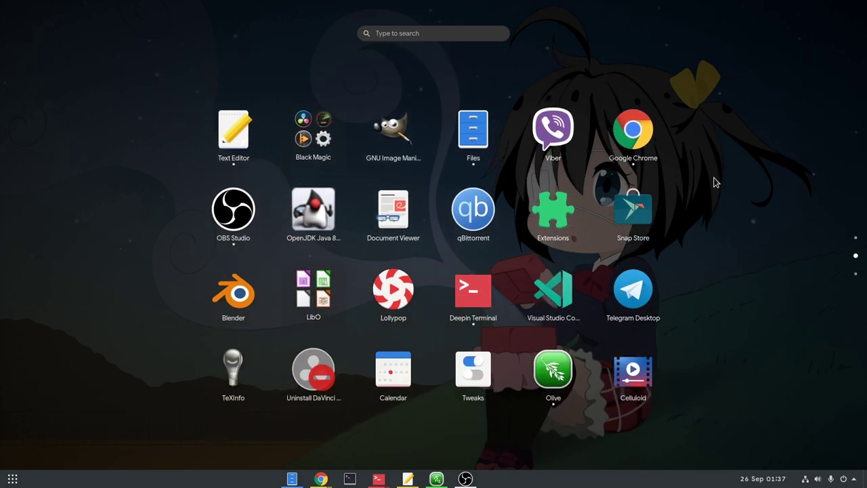
click(856, 274)
scroll(857, 250, up, 2)
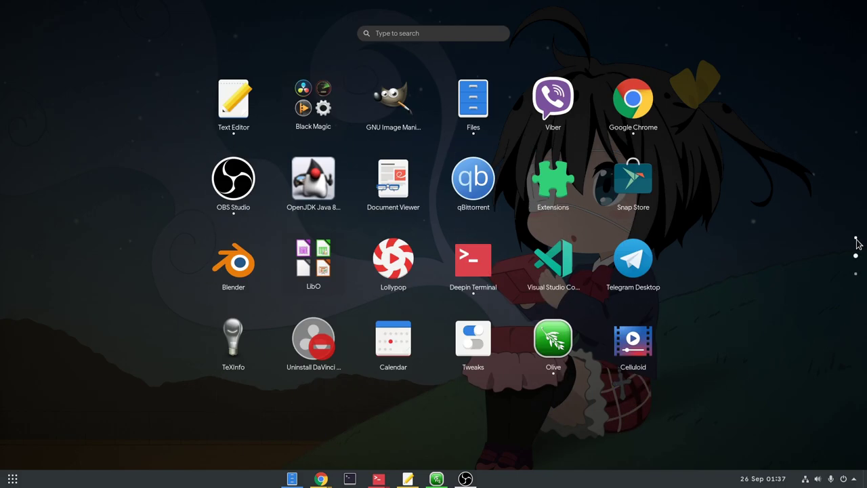
click(856, 256)
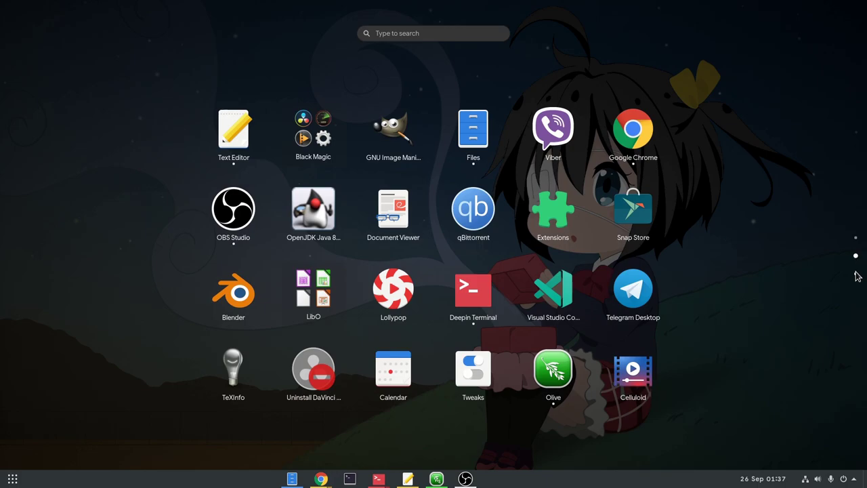
click(856, 275)
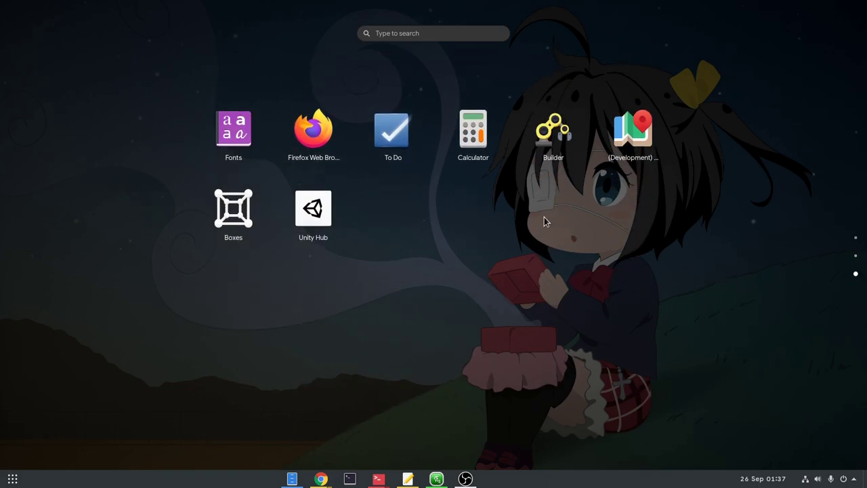
- Move Calculator after Unity Hub on the grid's third page and return to the first page
drag(475, 142, 474, 240)
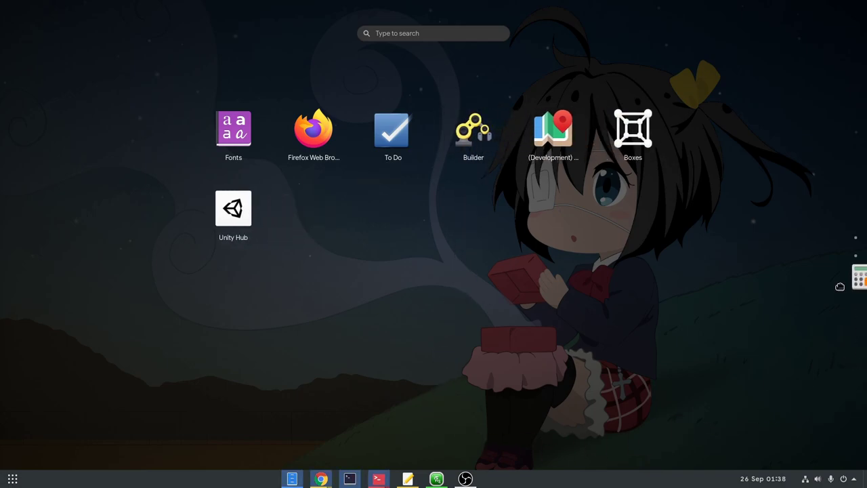
drag(374, 445, 400, 283)
drag(400, 219, 401, 224)
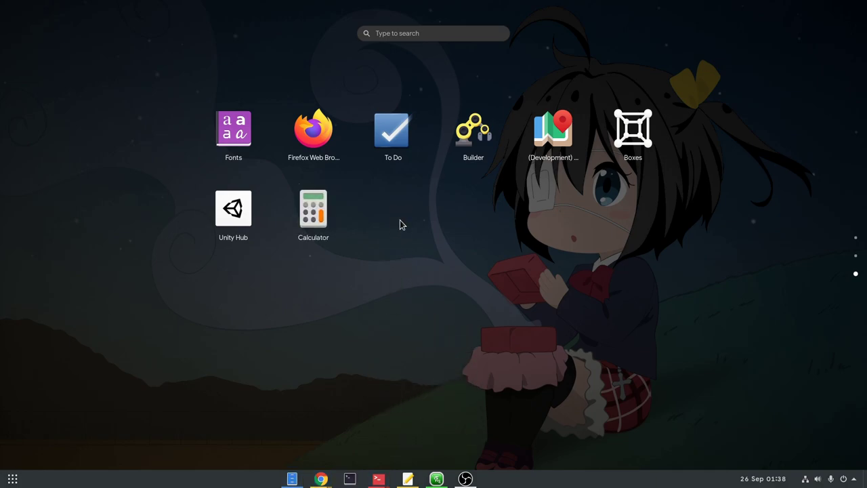
scroll(441, 247, up, 2)
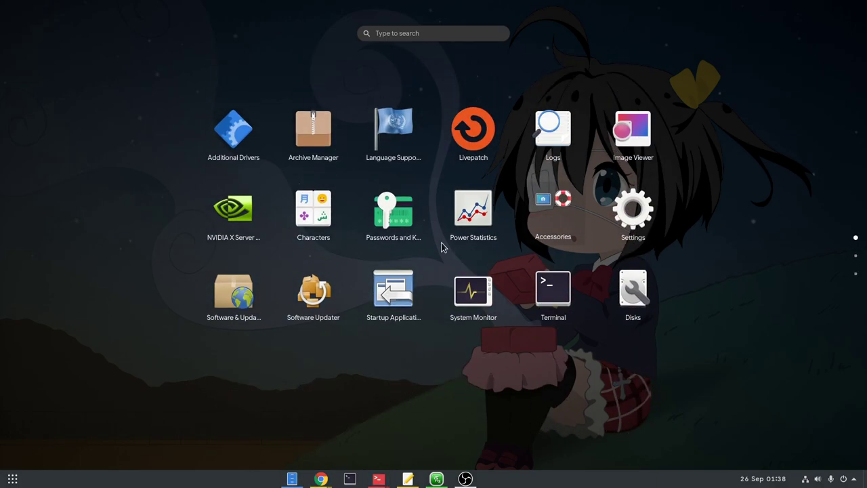
- Take Help out of the Accessories folder and place it between Livepatch and Logs on the grid's first page
click(554, 229)
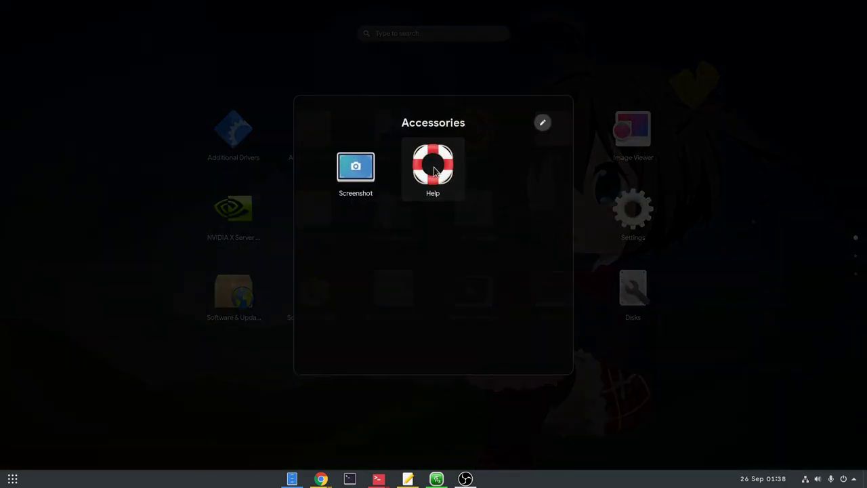
drag(443, 177, 390, 195)
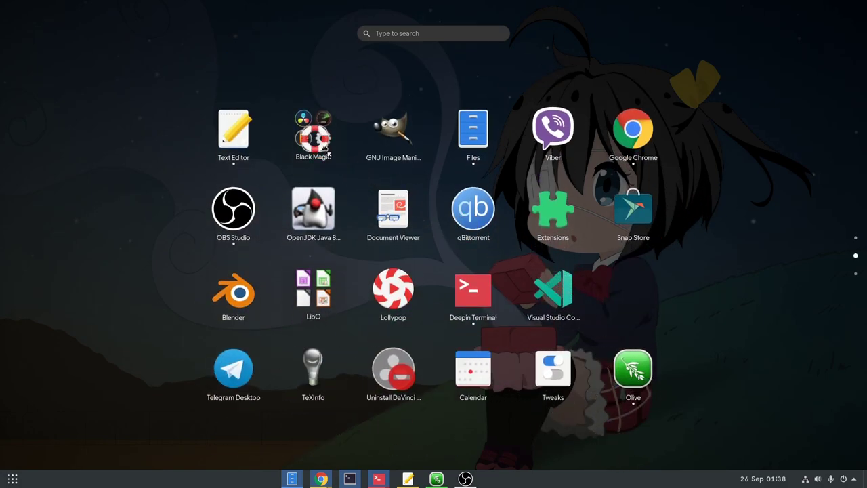
drag(327, 154, 550, 150)
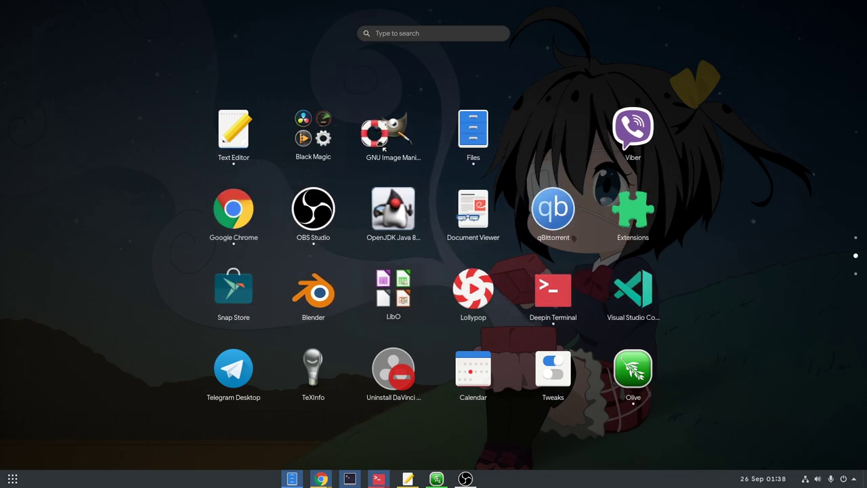
drag(376, 142, 571, 154)
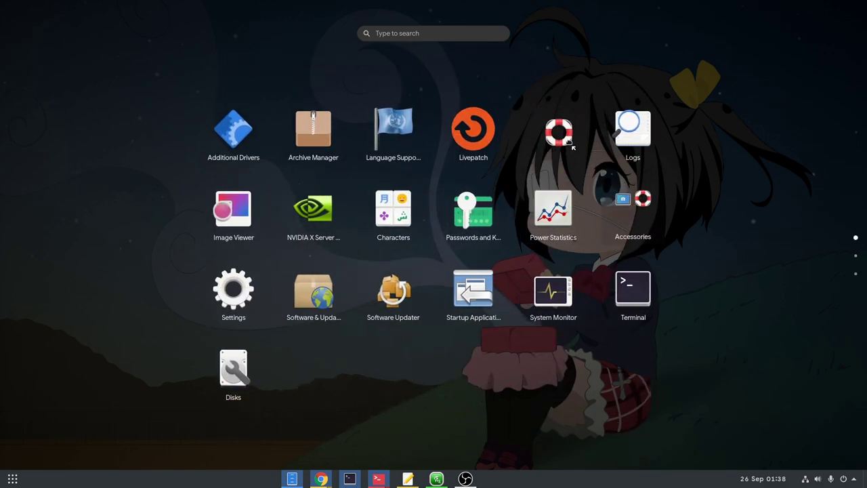
drag(574, 146, 573, 154)
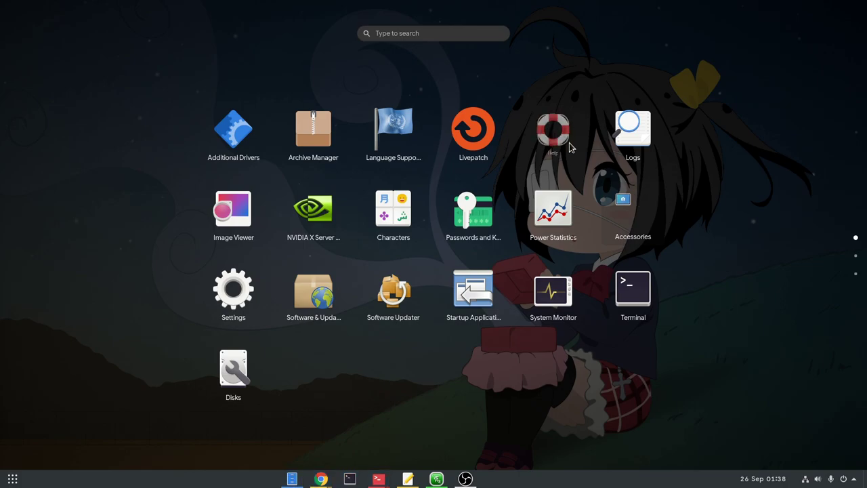
- Add GNU Image Manipulation Program, Document Viewer, Files and Snap Store to the Black Magic folder on the grid's second page
scroll(575, 158, down, 2)
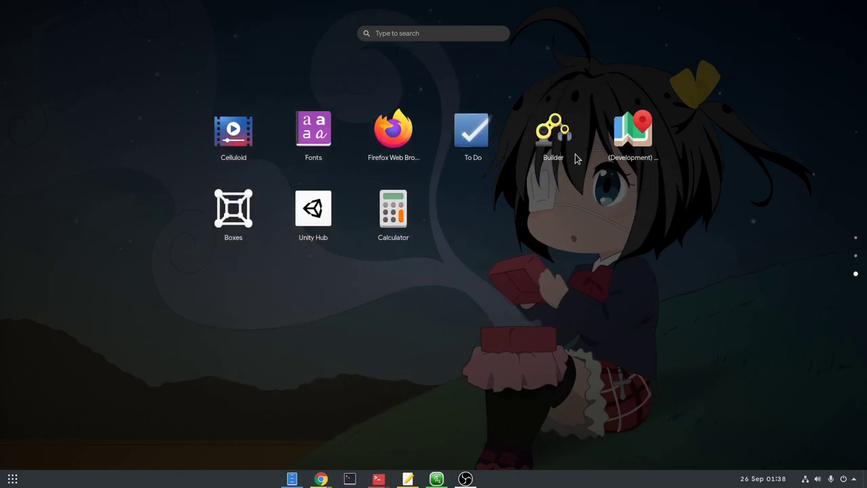
scroll(576, 159, up, 1)
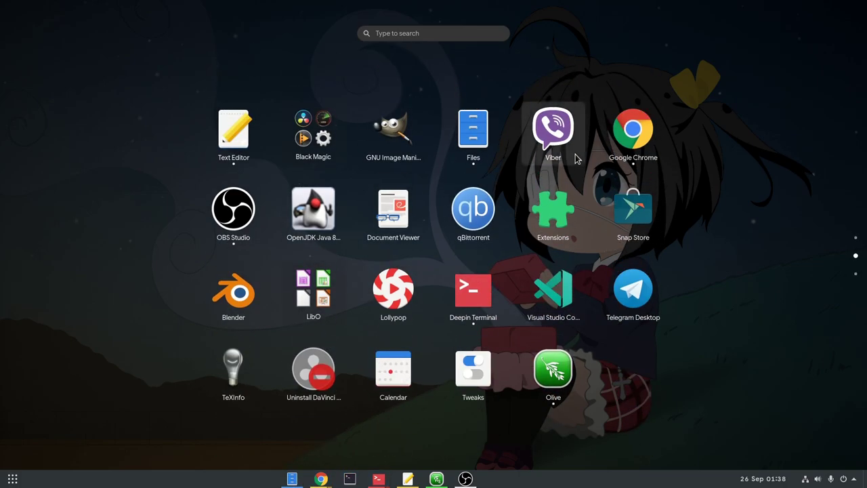
click(329, 145)
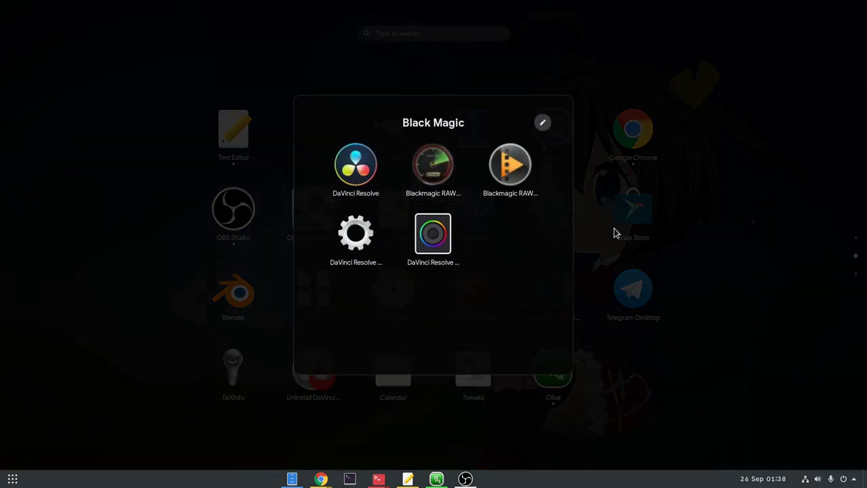
click(670, 216)
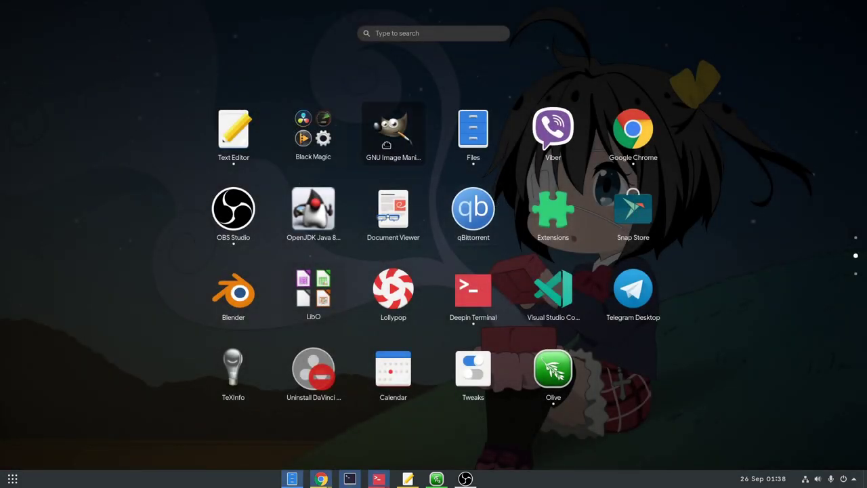
drag(409, 153, 318, 144)
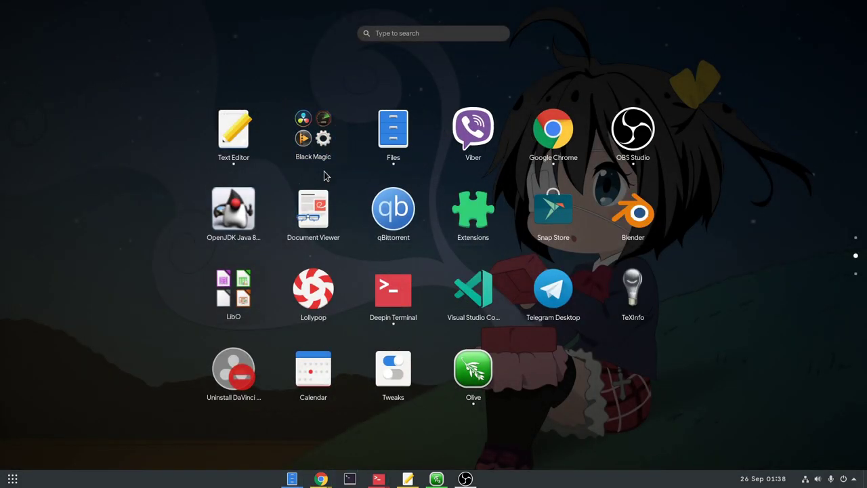
drag(313, 207, 317, 142)
drag(393, 133, 317, 141)
drag(473, 210, 332, 151)
- Inside the Black Magic folder, move GNU Image Manipulation Program and the gauge-icon Blackmagic RAW app between the two other DaVinci Resolve apps
click(331, 149)
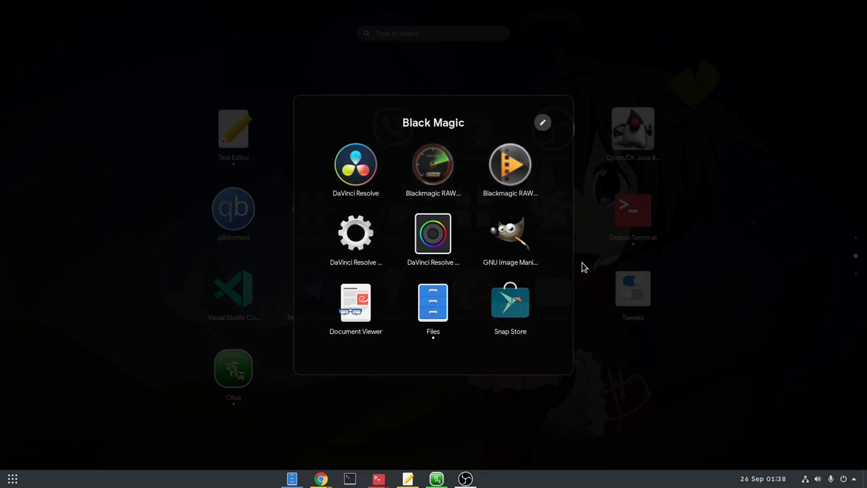
drag(512, 236, 422, 248)
drag(432, 166, 442, 238)
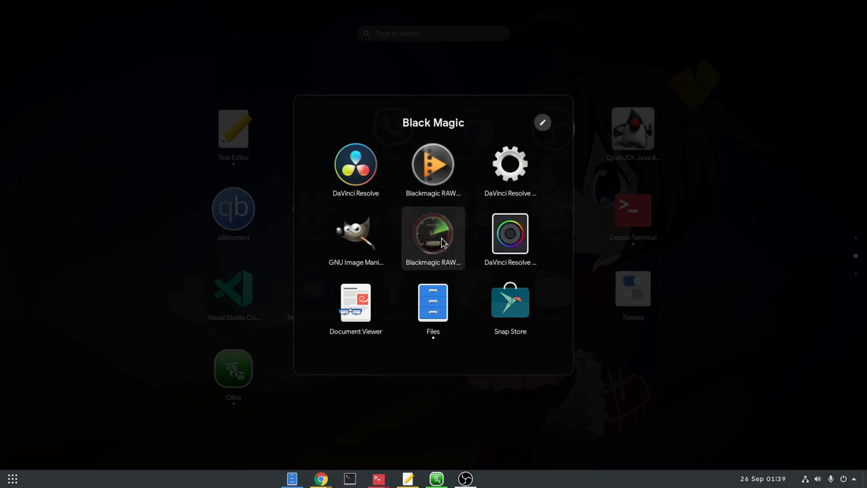
click(599, 203)
- Add Viber to the Black Magic folder and switch back and forth between the folder's two pages
drag(406, 139, 312, 145)
click(313, 145)
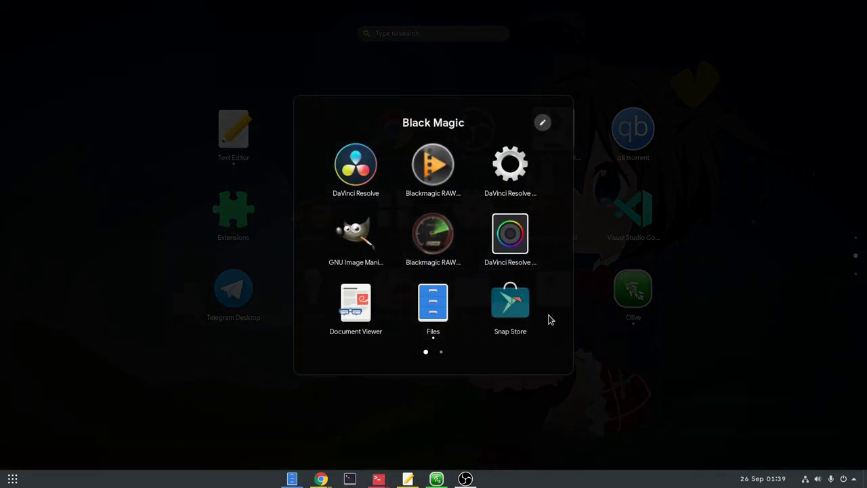
click(441, 353)
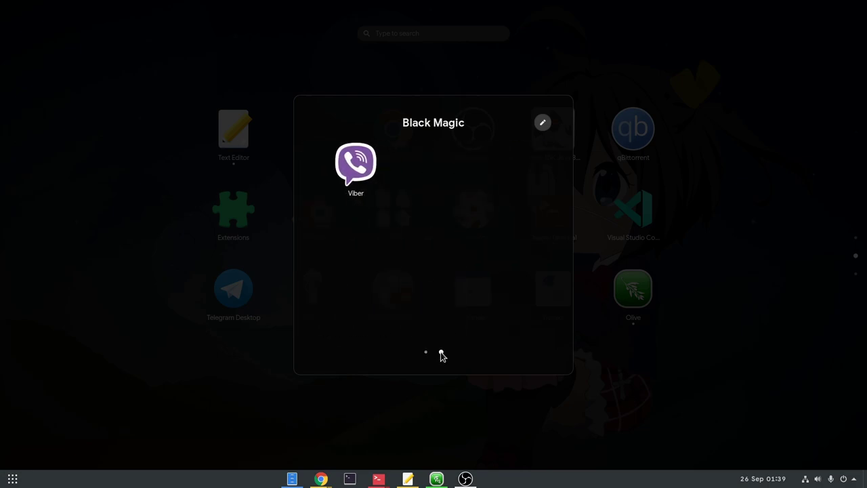
click(425, 352)
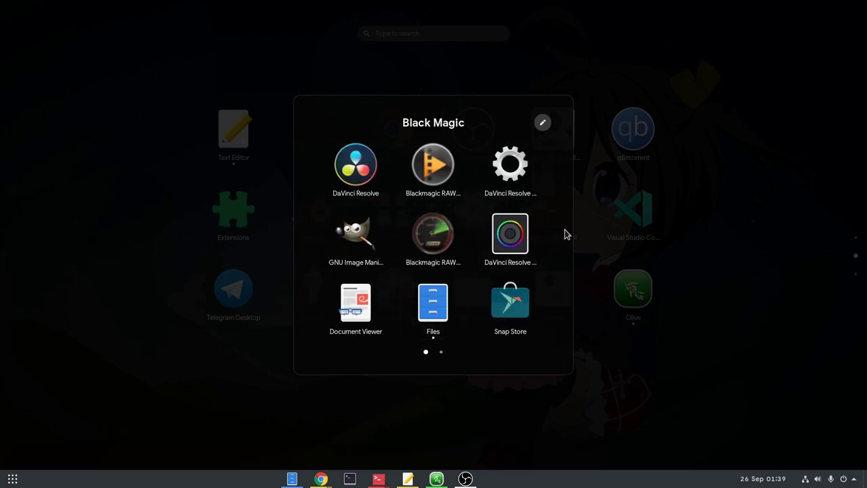
click(442, 352)
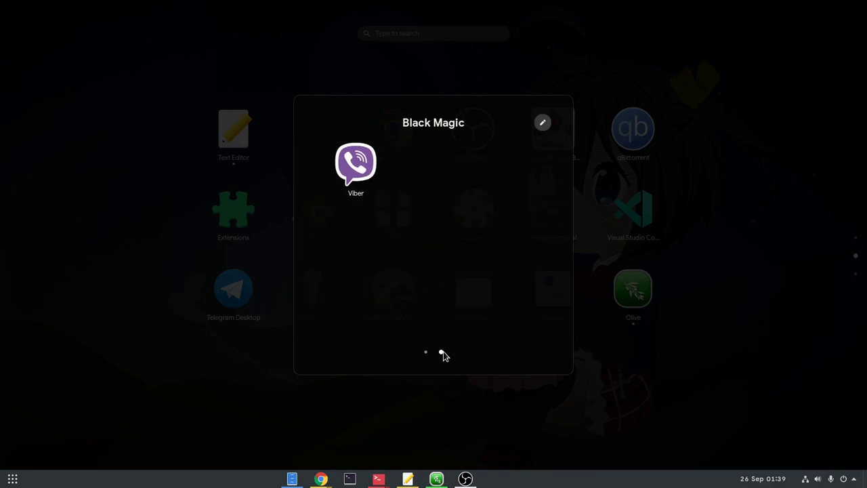
click(425, 353)
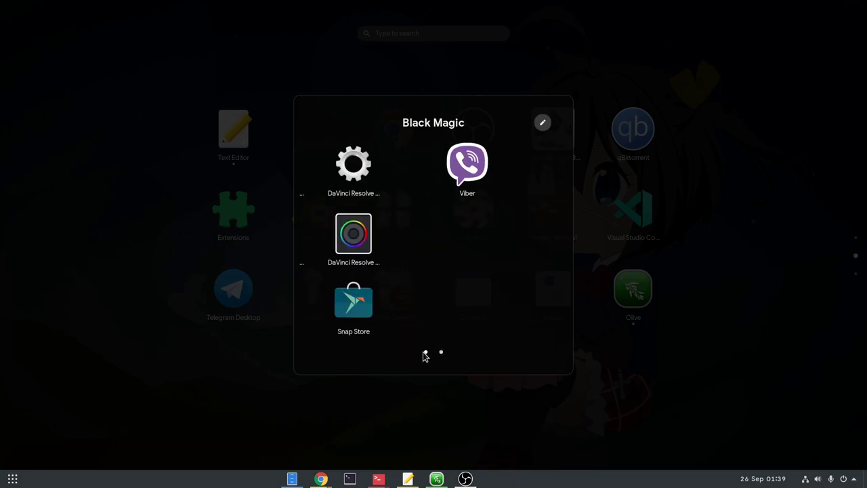
- Move the gauge-icon Blackmagic RAW app and the color-ring DaVinci Resolve app behind Viber in the folder, and return to its first page
drag(433, 251, 441, 286)
click(425, 352)
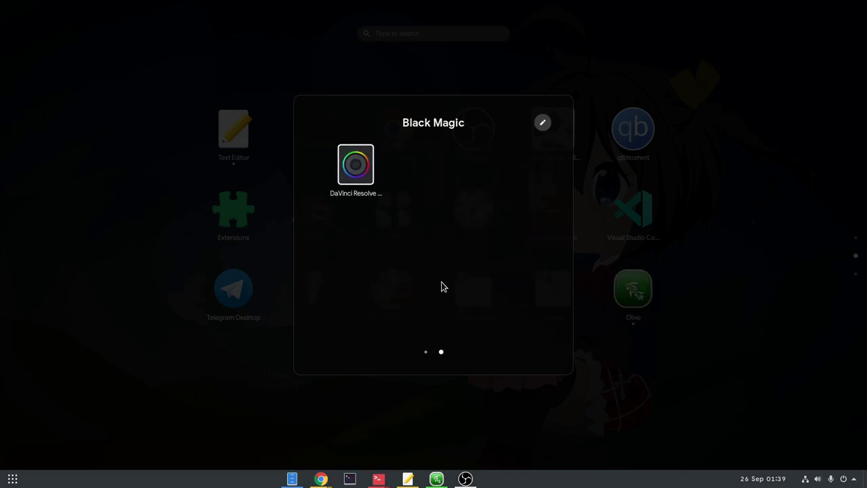
click(425, 352)
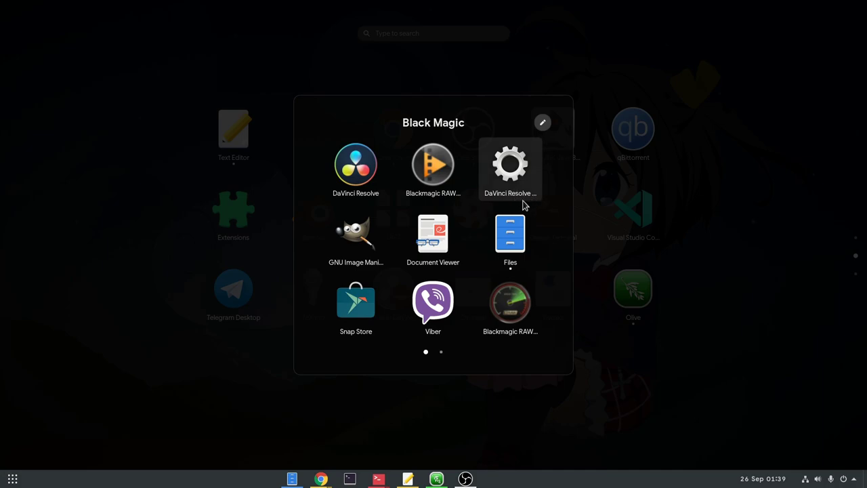
- Close the Black Magic folder, search the applications for "dav" and clear the search
key(Escape)
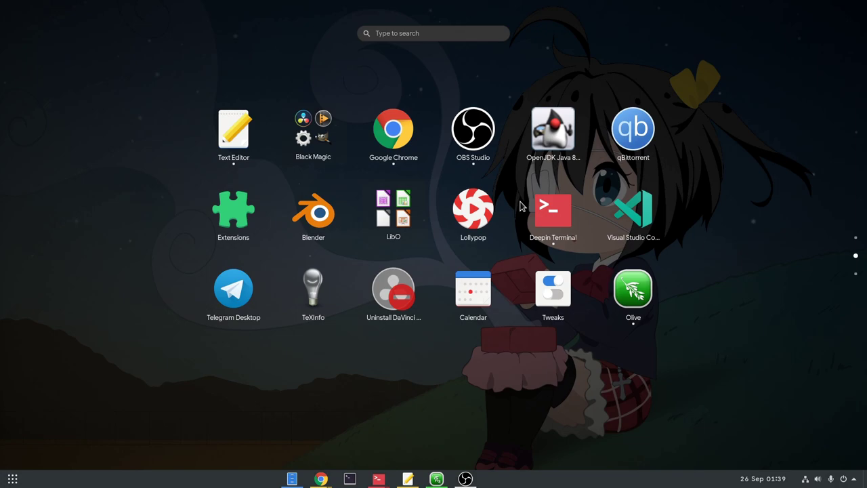
text(dav)
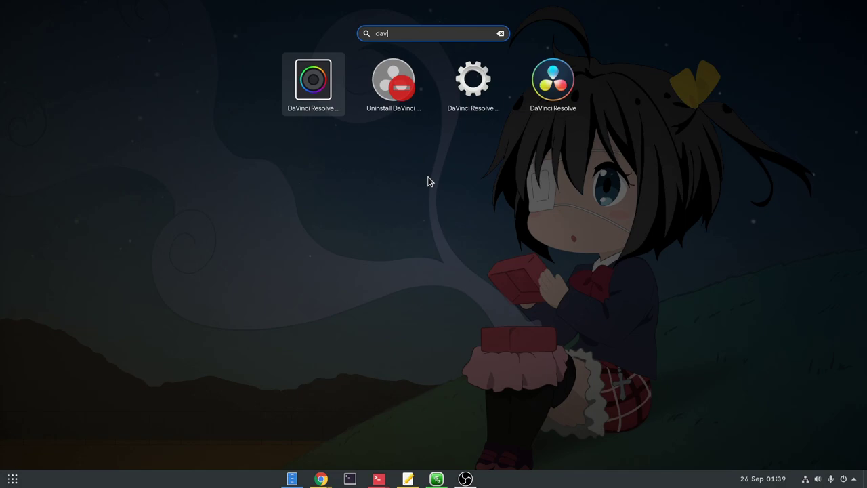
key(Escape)
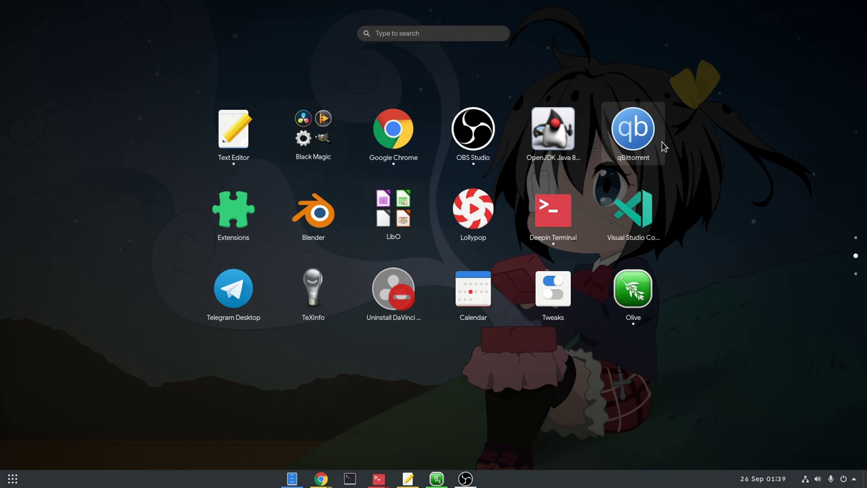
- Switch back and forth between the first and second pages of the application grid, ending on the second
scroll(687, 139, up, 1)
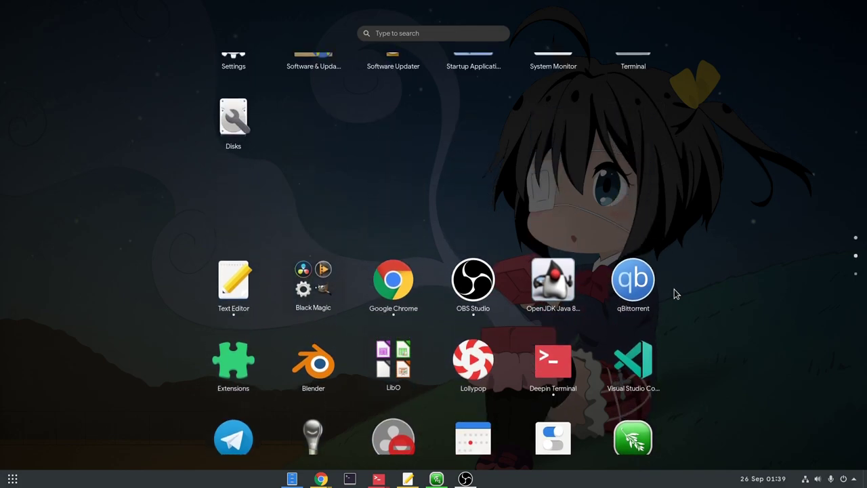
scroll(687, 285, up, 1)
scroll(674, 64, down, 1)
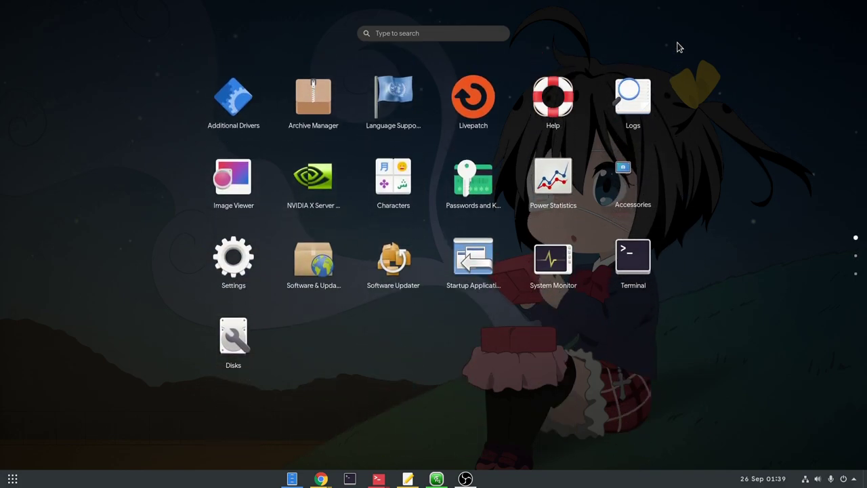
scroll(669, 17, down, 1)
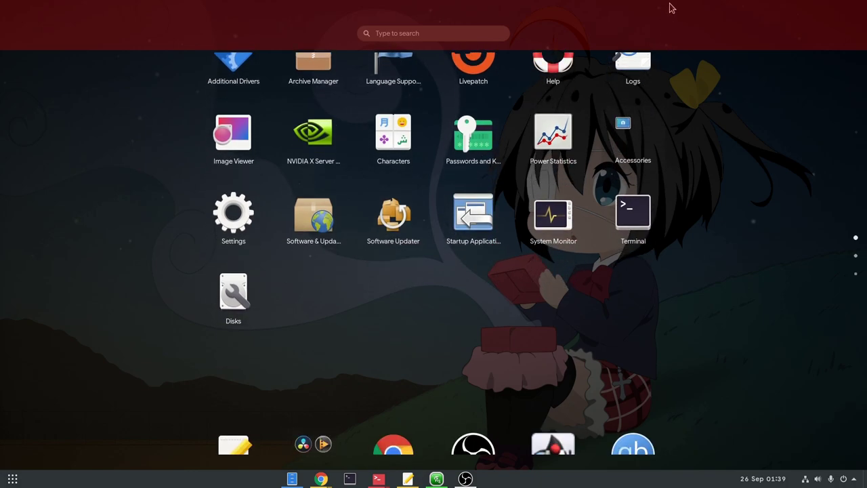
scroll(668, 19, down, 2)
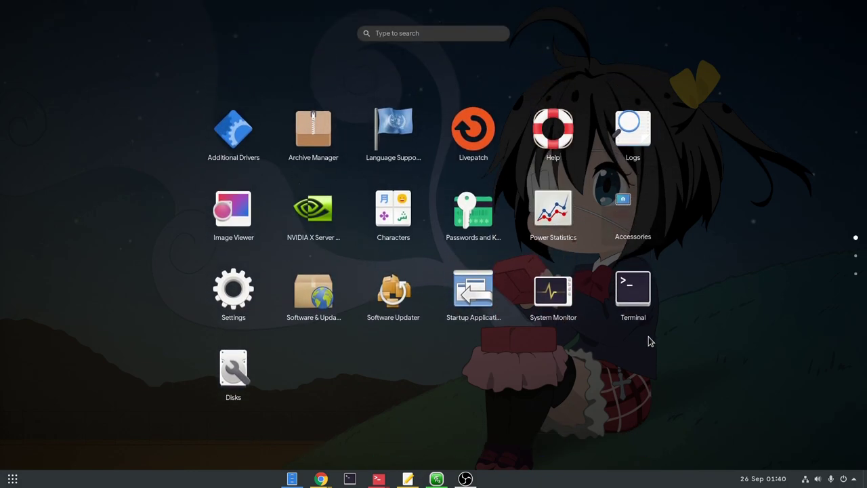
scroll(661, 21, up, 2)
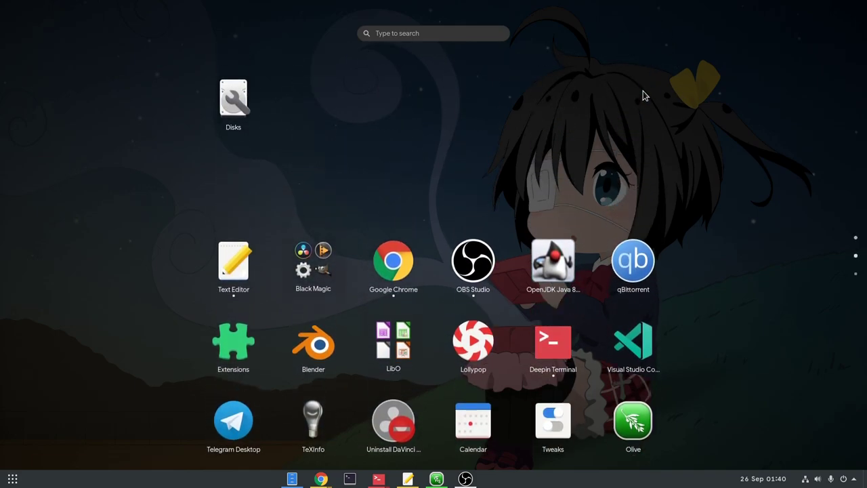
scroll(645, 156, down, 2)
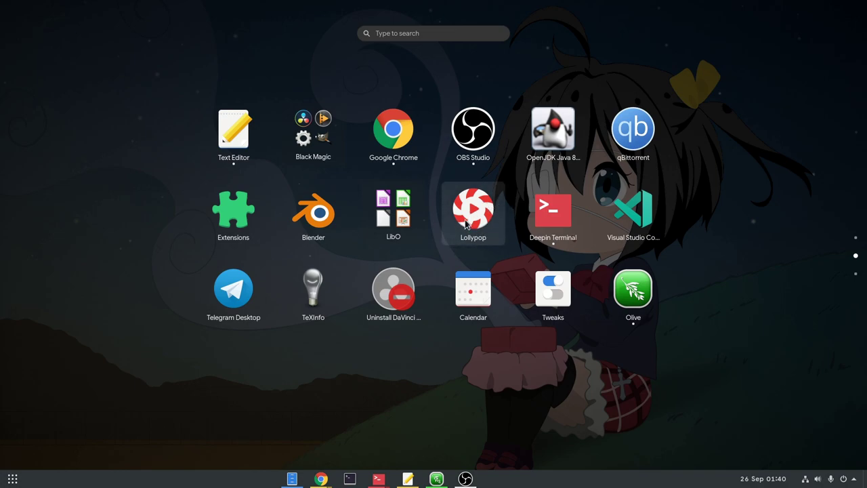
right_click(480, 211)
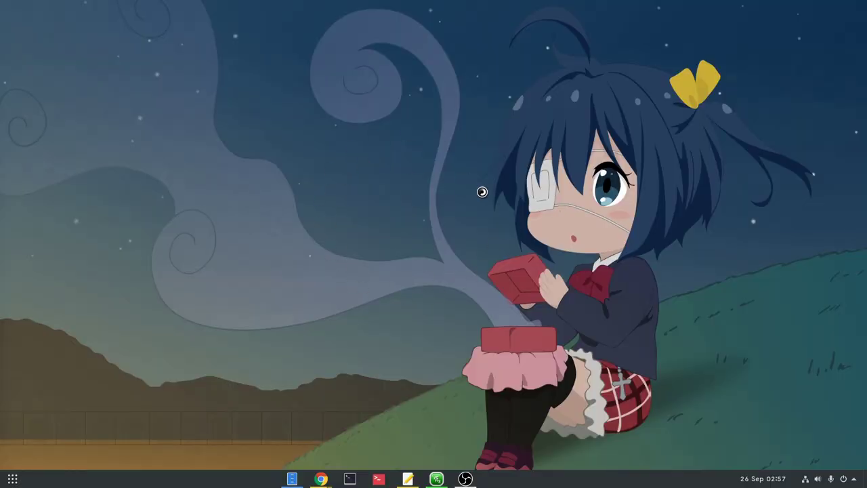
- Launch Deepin Terminal through an application search for "dee" and open the activities overview
key(super)
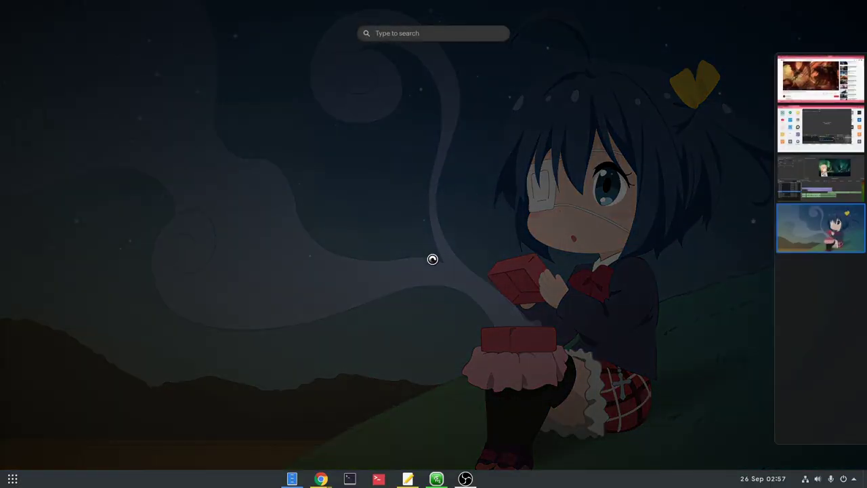
text(dee)
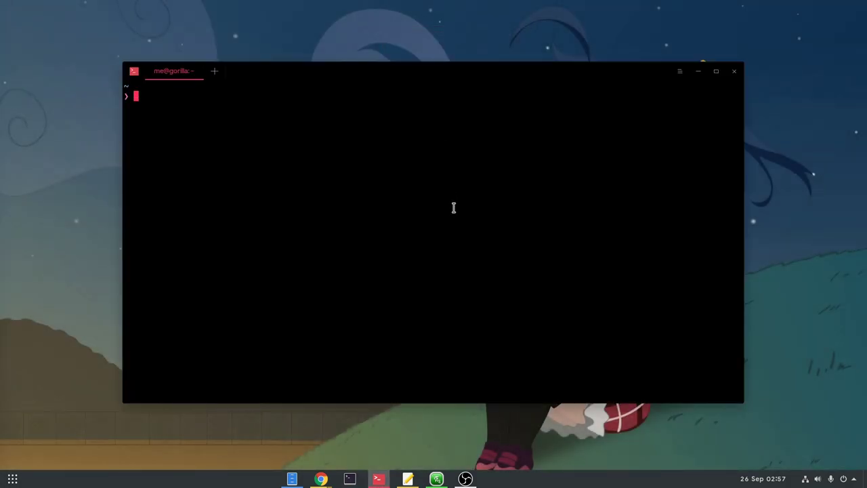
key(super)
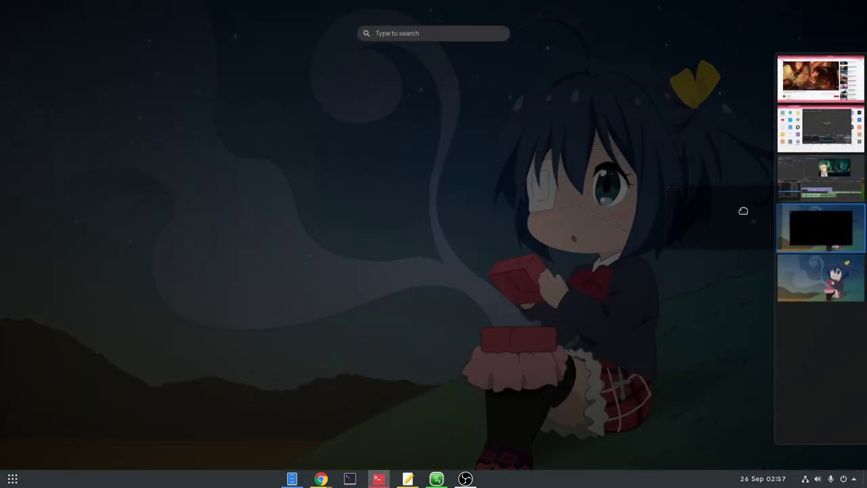